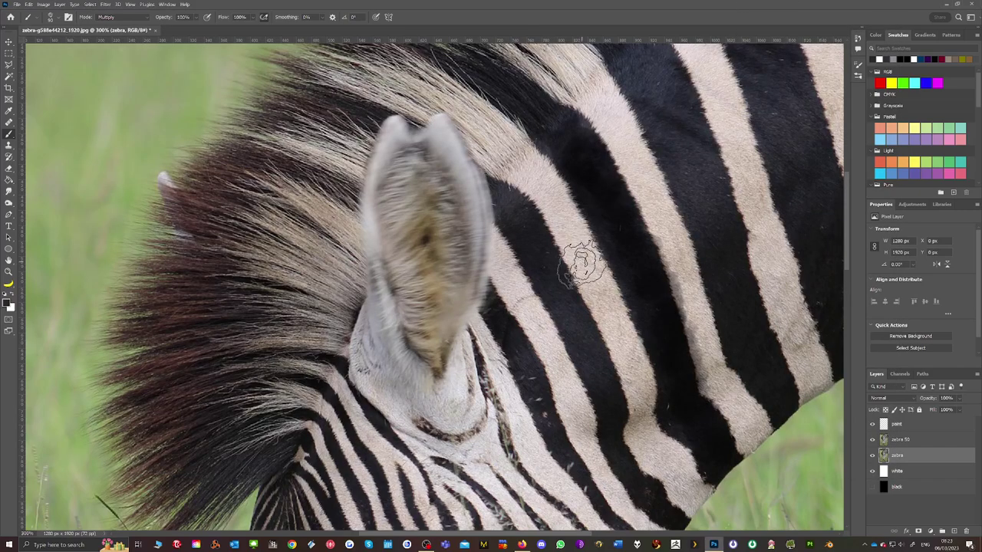
Check the brush presets and layers, select the paint layer, and sample black from a stripe
left_click(59, 17)
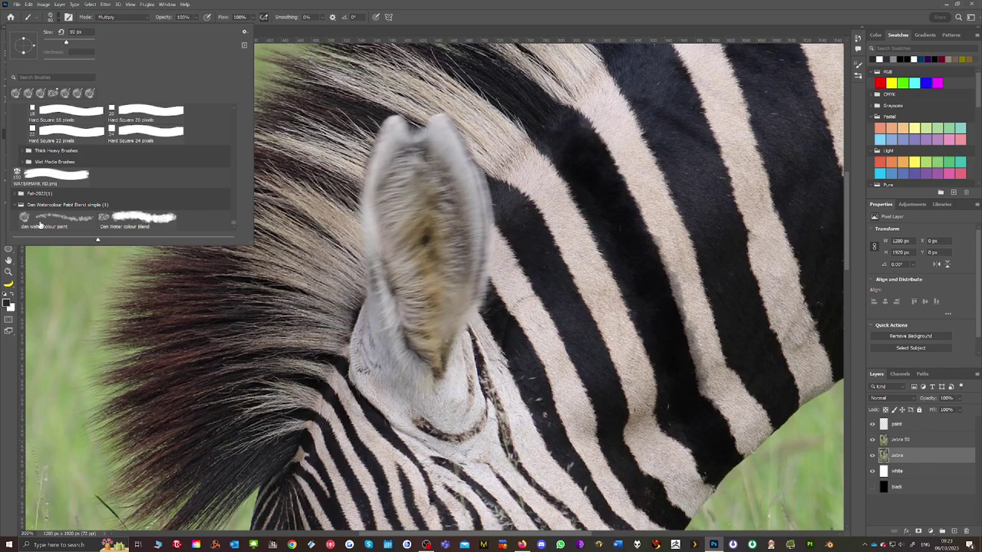
left_click(444, 12)
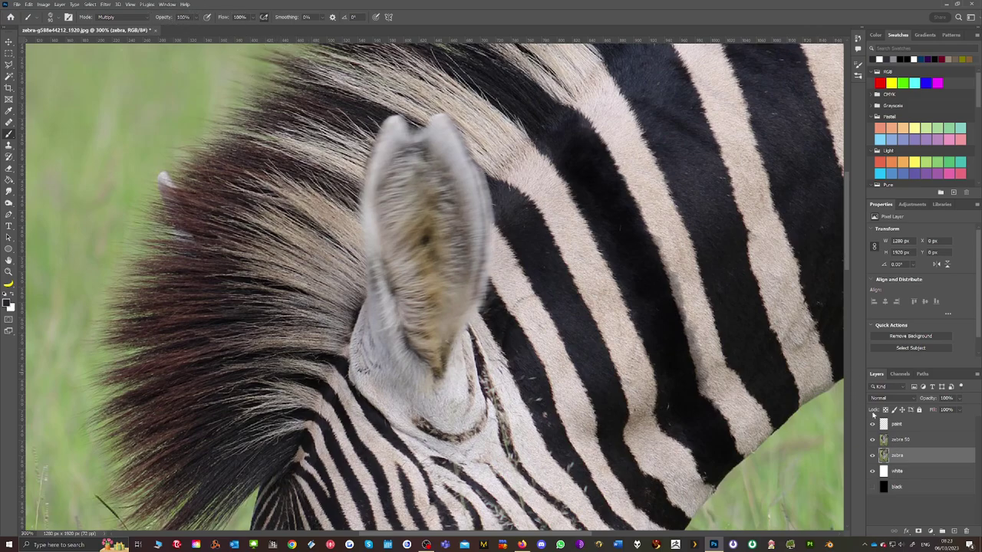
left_click(911, 487)
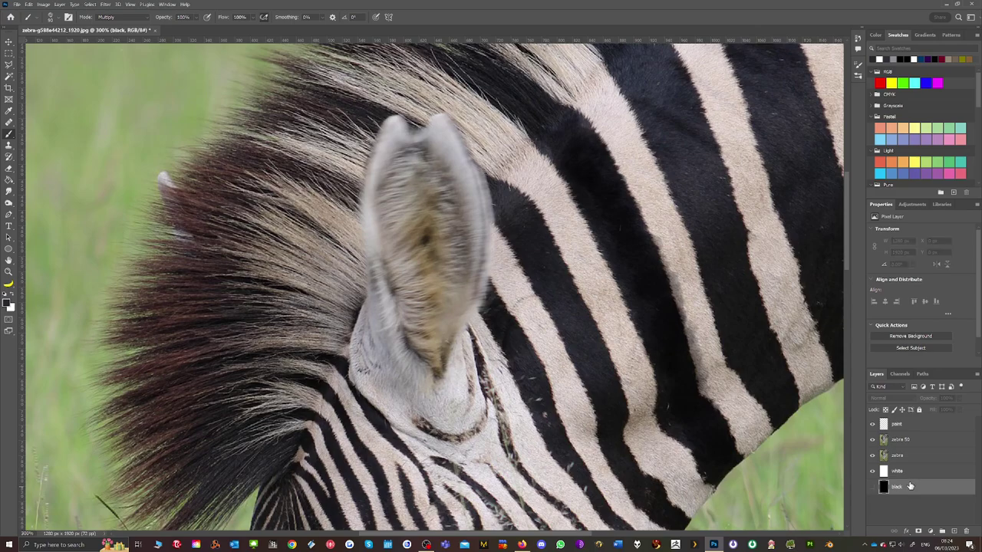
left_click(911, 474)
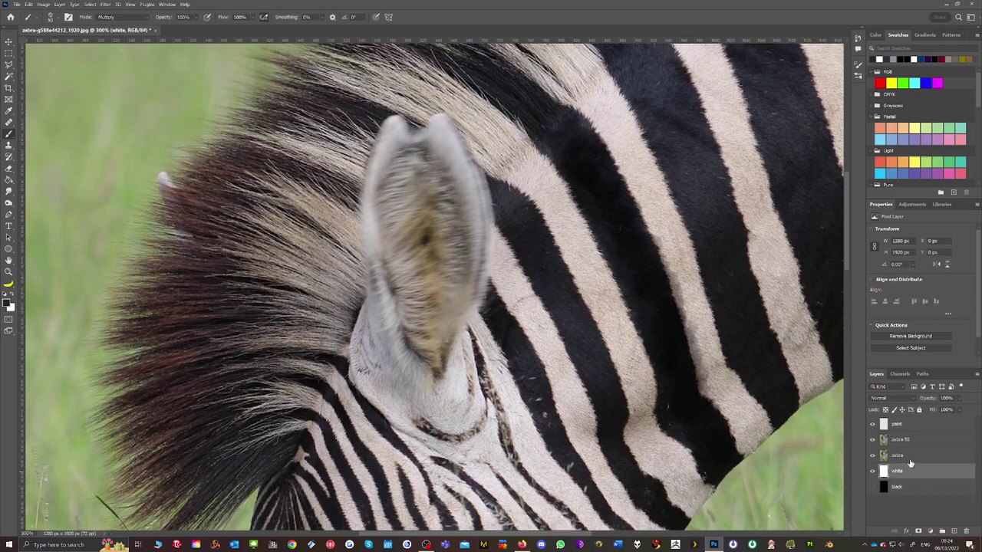
left_click(911, 458)
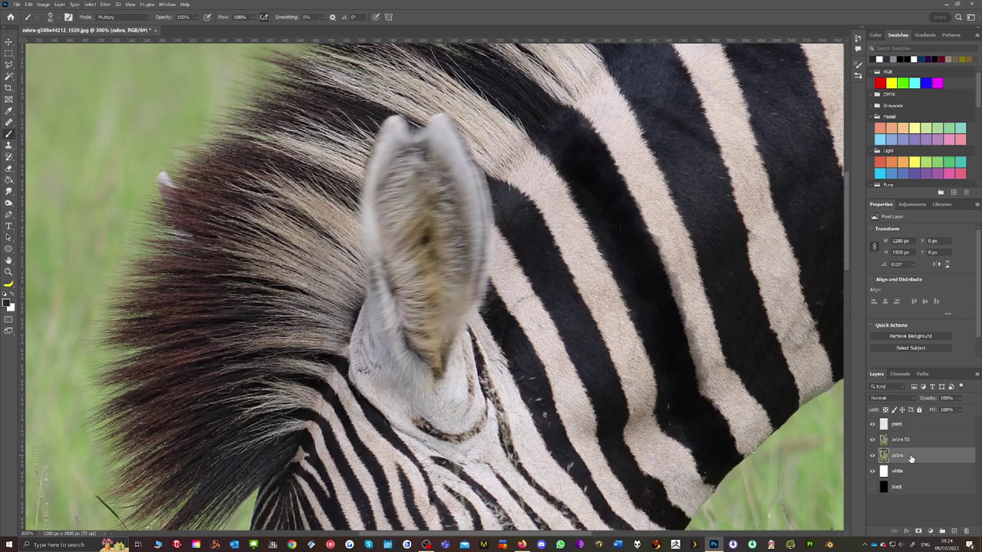
left_click(911, 442)
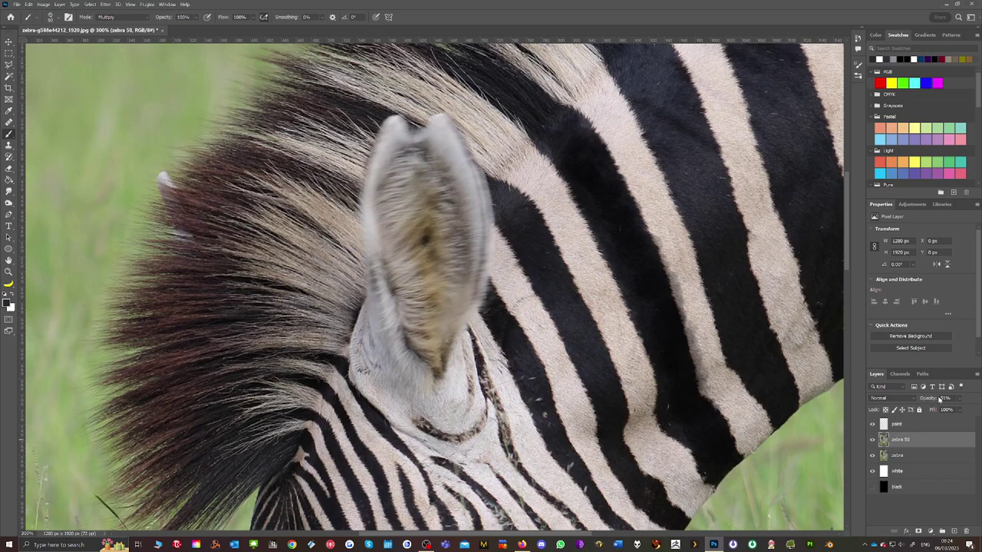
left_click(910, 427)
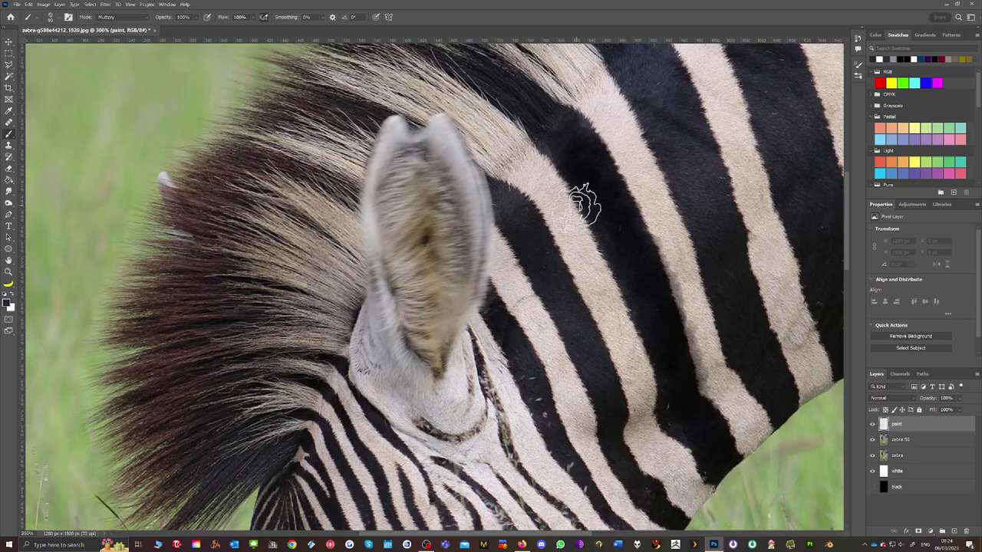
left_click(594, 171, "alt")
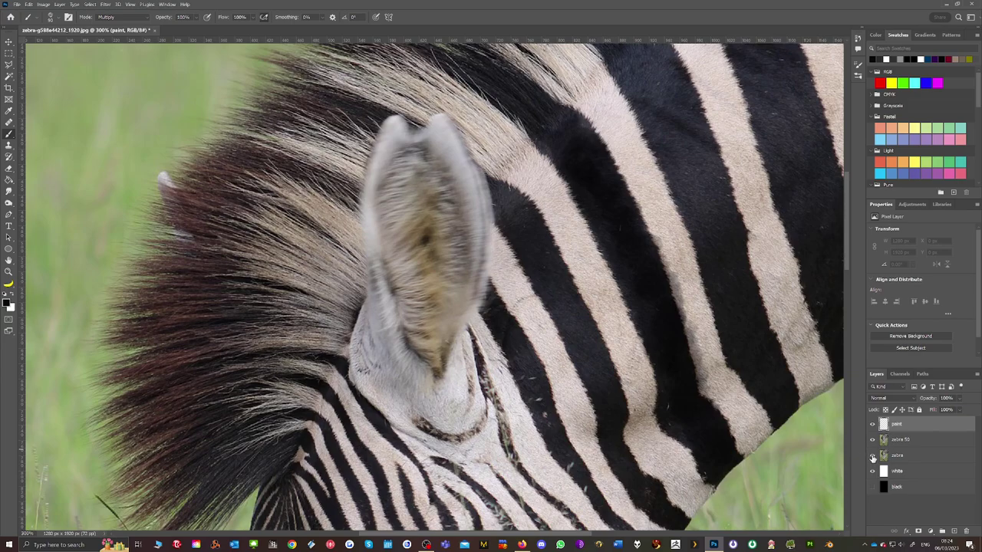
Hide the full zebra photo and paint the first two black stripes
left_click(872, 455)
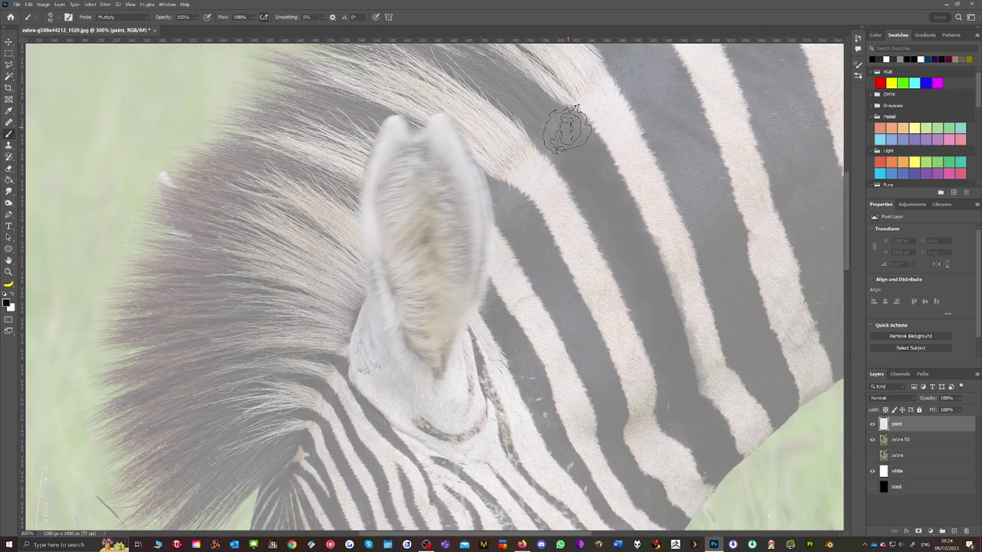
mouse_move(563, 132)
left_mouse_down()
mouse_move(638, 267)
mouse_move(677, 403)
mouse_move(652, 285)
mouse_move(565, 136)
left_mouse_up()
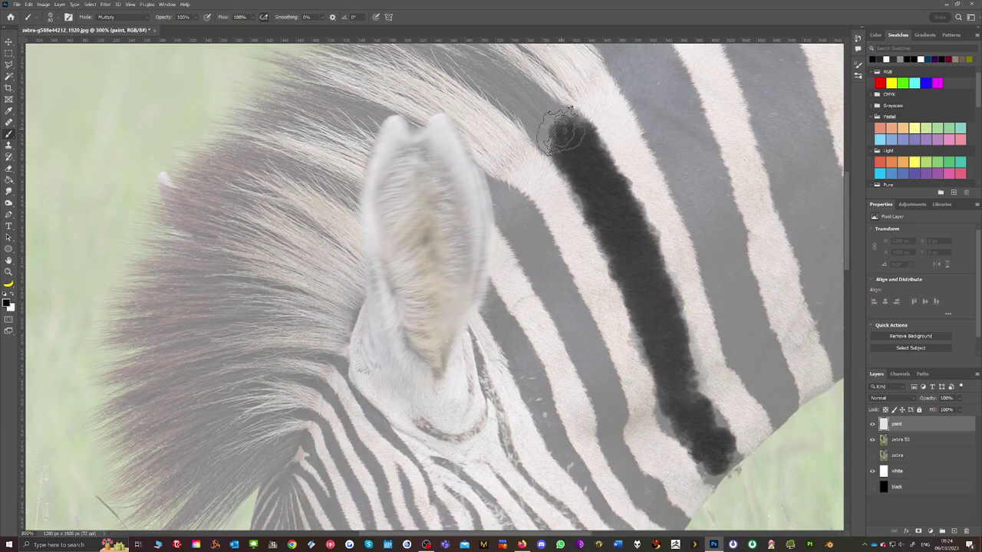
scroll(689, 247, "up", 1)
scroll(689, 247, "up", 2)
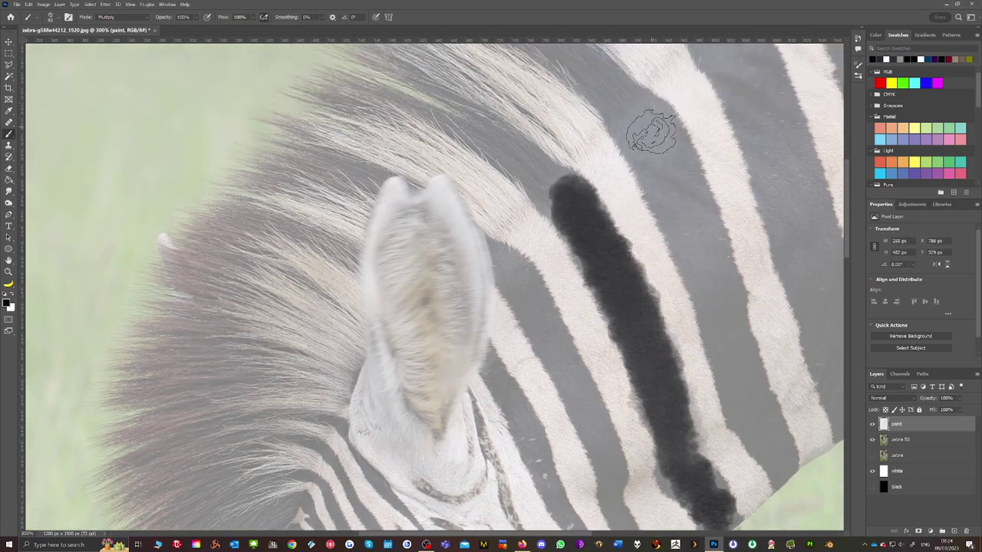
mouse_move(653, 125)
left_mouse_down()
mouse_move(723, 383)
mouse_move(768, 471)
mouse_move(697, 313)
mouse_move(748, 433)
mouse_move(675, 296)
left_mouse_up()
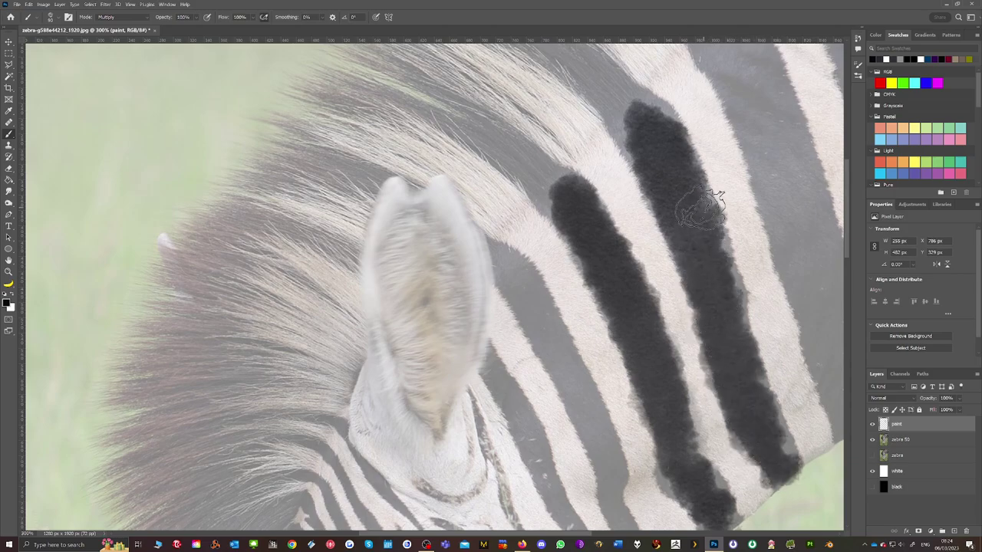
Paint a third black stripe and darken the lower end and rightmost stripe
scroll(674, 297, "down", 2)
scroll(674, 297, "down", 2)
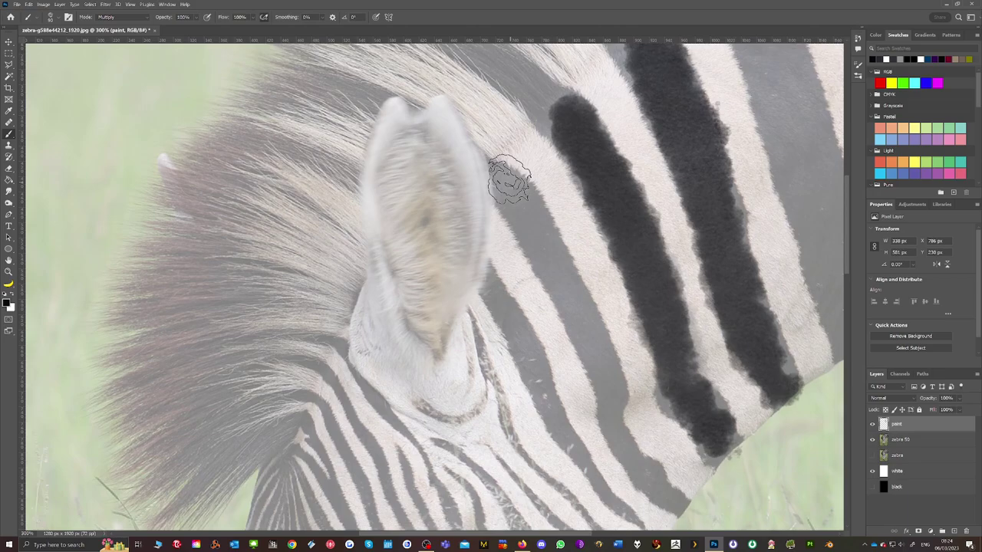
mouse_move(503, 180)
left_mouse_down()
mouse_move(576, 299)
mouse_move(620, 434)
mouse_move(677, 498)
mouse_move(633, 449)
left_mouse_up()
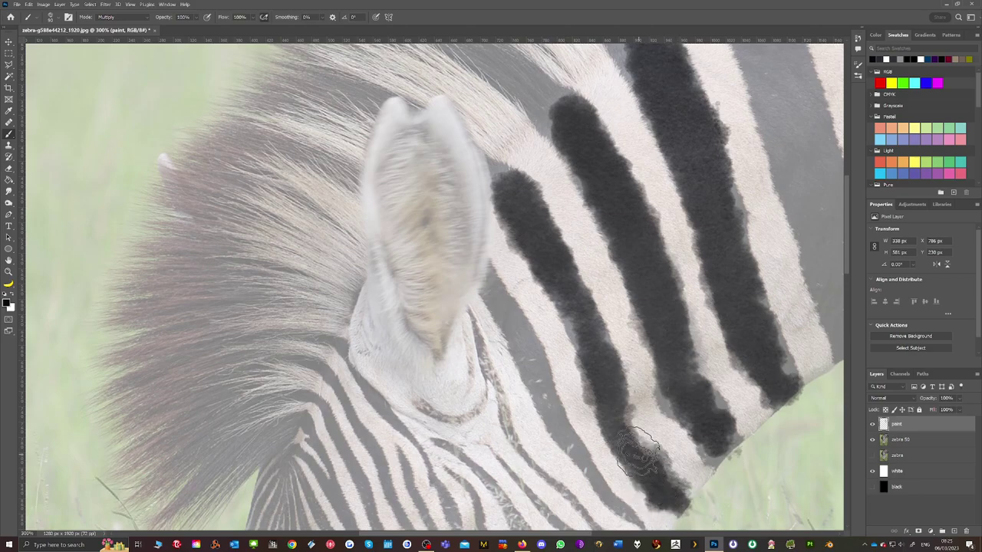
scroll(652, 388, "up", 2)
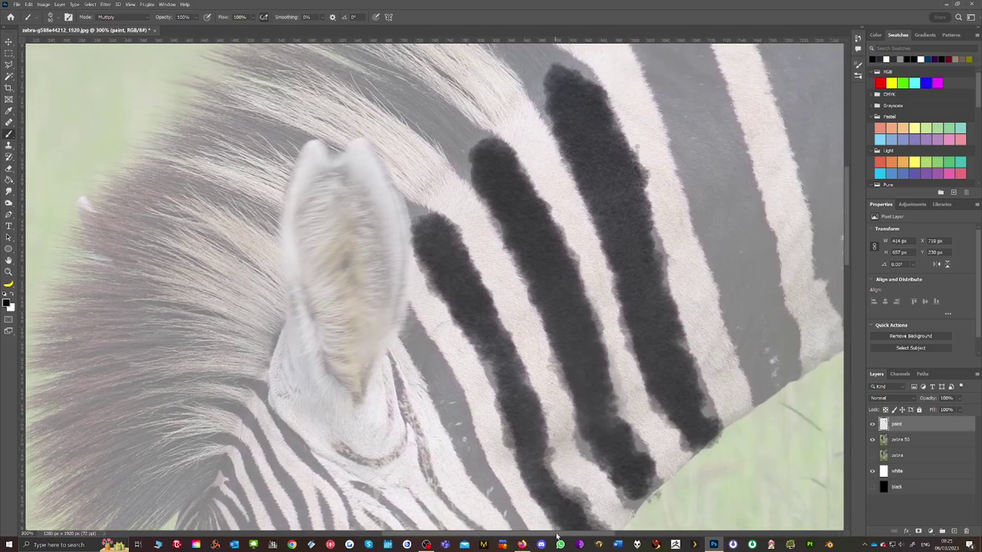
scroll(583, 491, "right", 5)
mouse_move(690, 438)
left_mouse_down()
mouse_move(694, 380)
mouse_move(710, 441)
mouse_move(626, 215)
mouse_move(658, 249)
mouse_move(668, 284)
left_mouse_up()
scroll(663, 300, "up", 3)
mouse_move(668, 358)
left_mouse_down()
mouse_move(640, 253)
mouse_move(581, 131)
mouse_move(636, 253)
mouse_move(583, 155)
mouse_move(640, 314)
mouse_move(580, 132)
mouse_move(648, 242)
mouse_move(592, 131)
left_mouse_up()
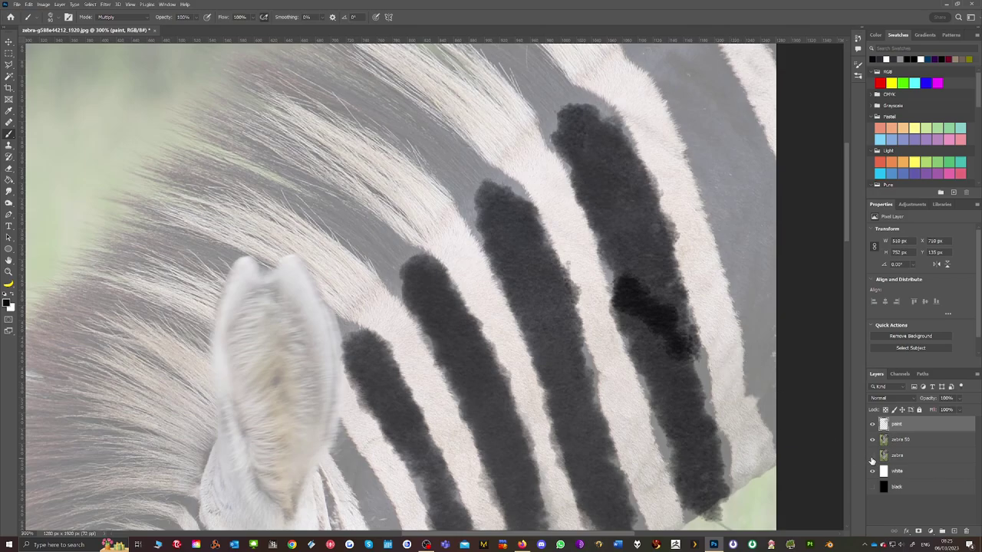
Sample the cream colour of a pale stripe from the full zebra photo
left_click(873, 456)
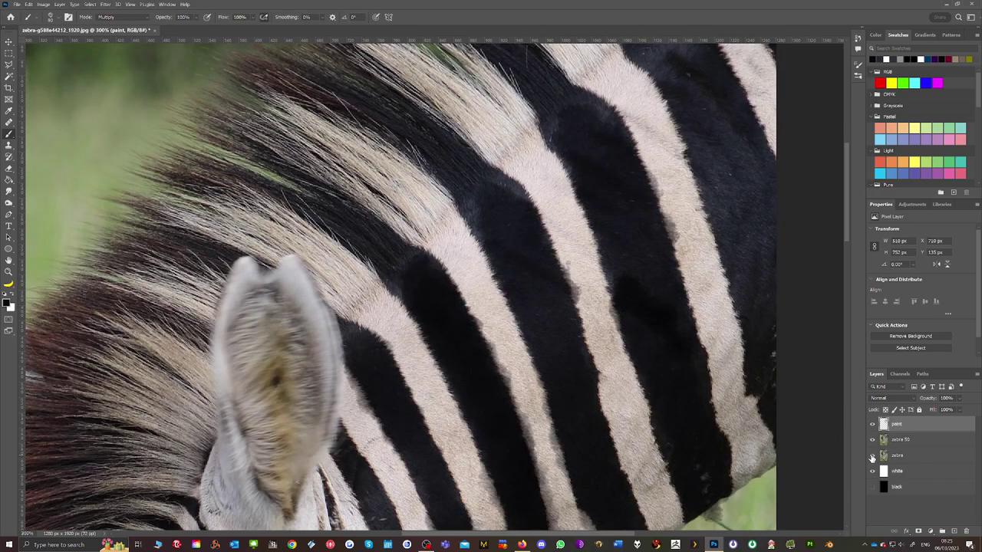
left_click(573, 222, "alt")
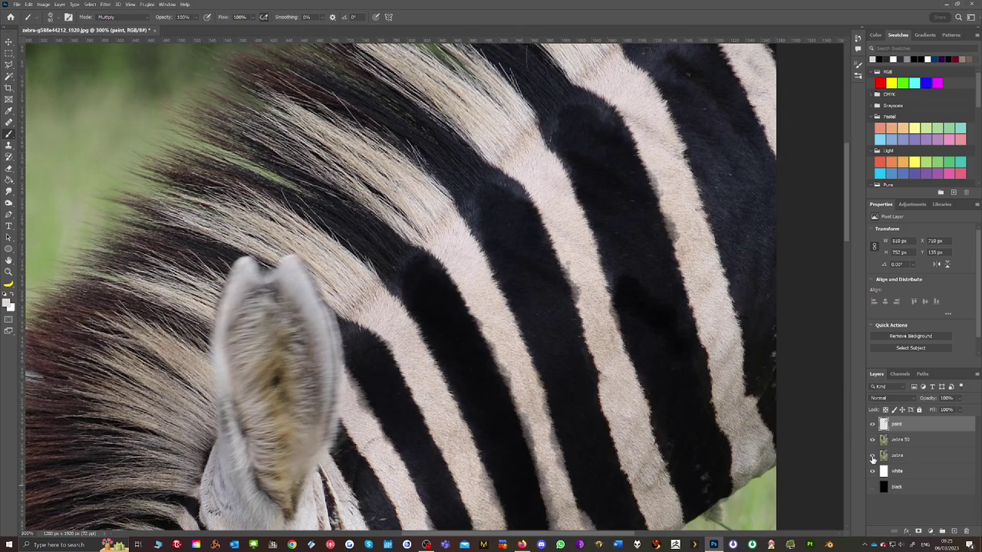
left_click(872, 456)
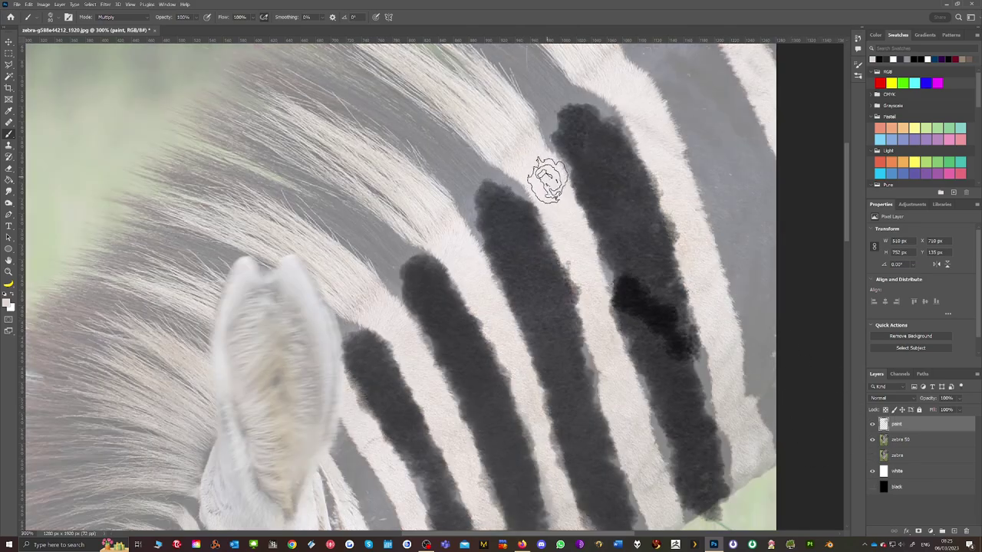
Paint cream strokes down the pale stripes between the black ones
left_click_drag(545, 180, 631, 410)
scroll(632, 410, "down", 3)
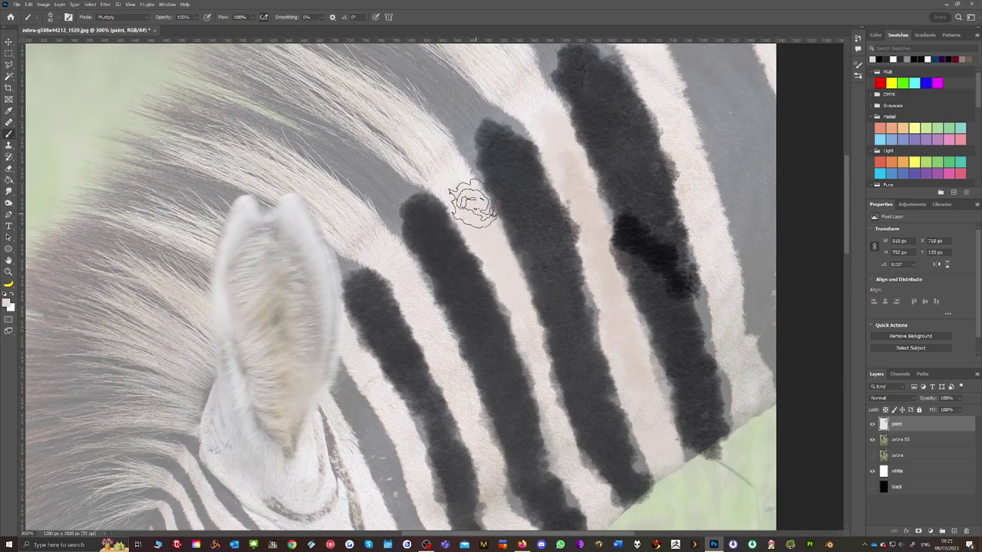
mouse_move(472, 203)
left_mouse_down()
mouse_move(597, 502)
mouse_move(567, 433)
left_mouse_up()
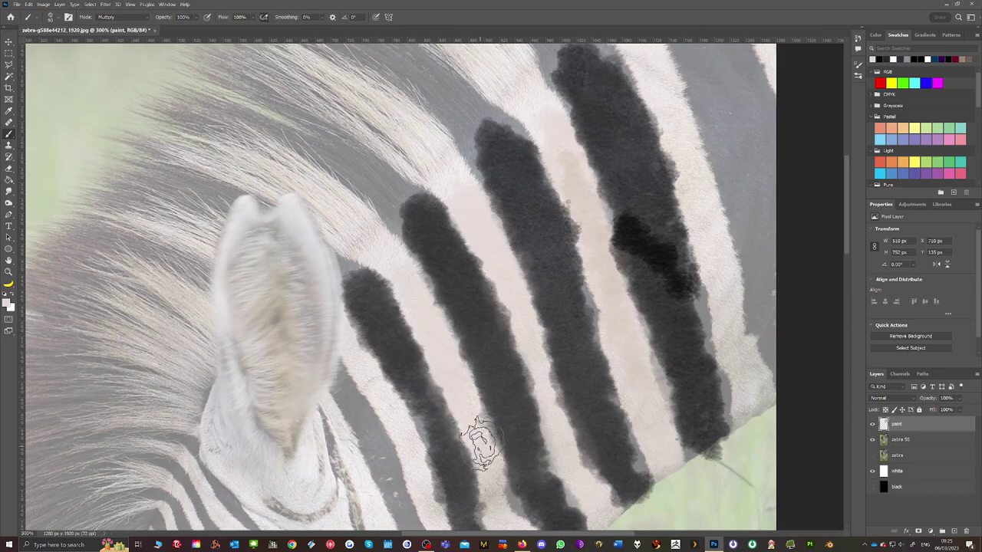
left_click_drag(479, 443, 471, 401)
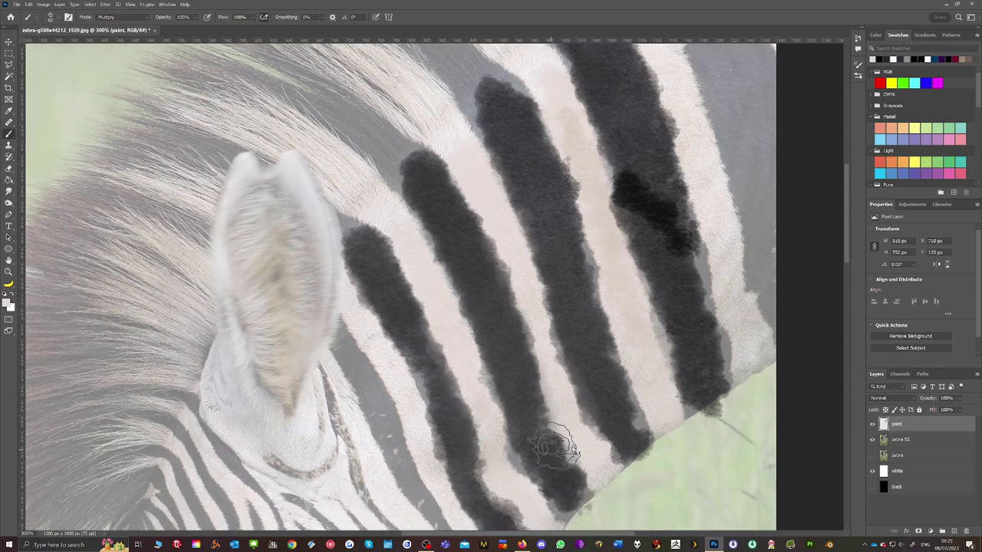
scroll(554, 449, "up", 2)
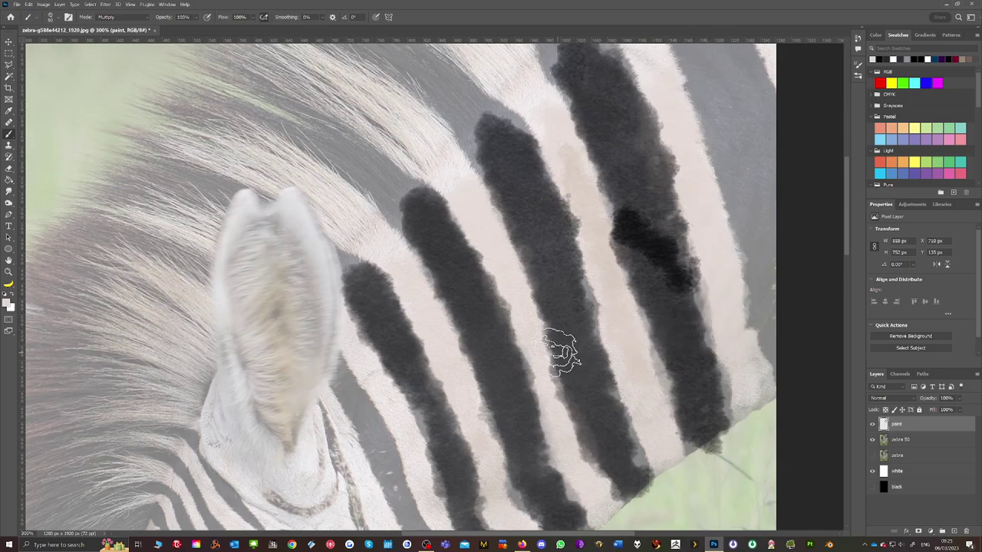
scroll(560, 352, "down", 1)
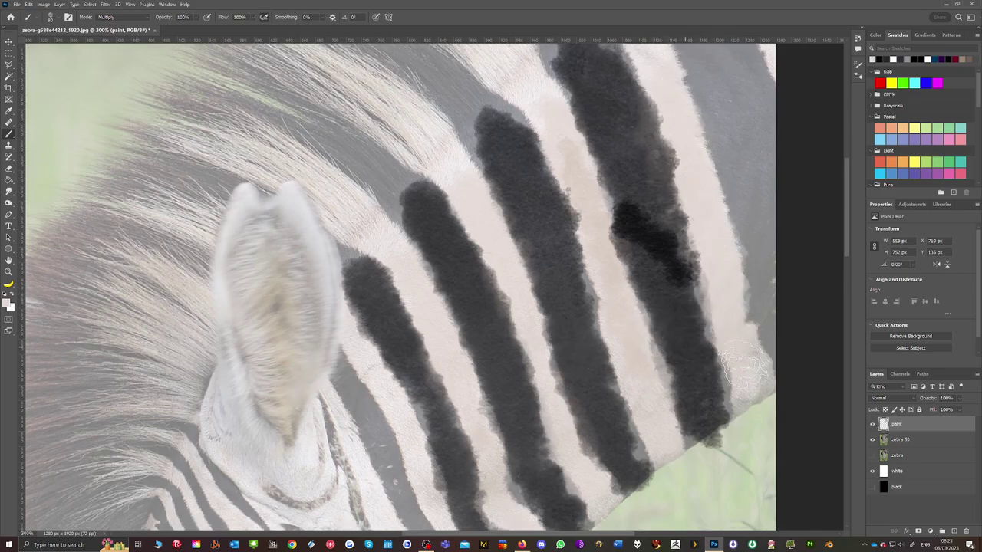
Hide the zebra 50 and white layers, show the black layer, and select it
left_click(872, 440)
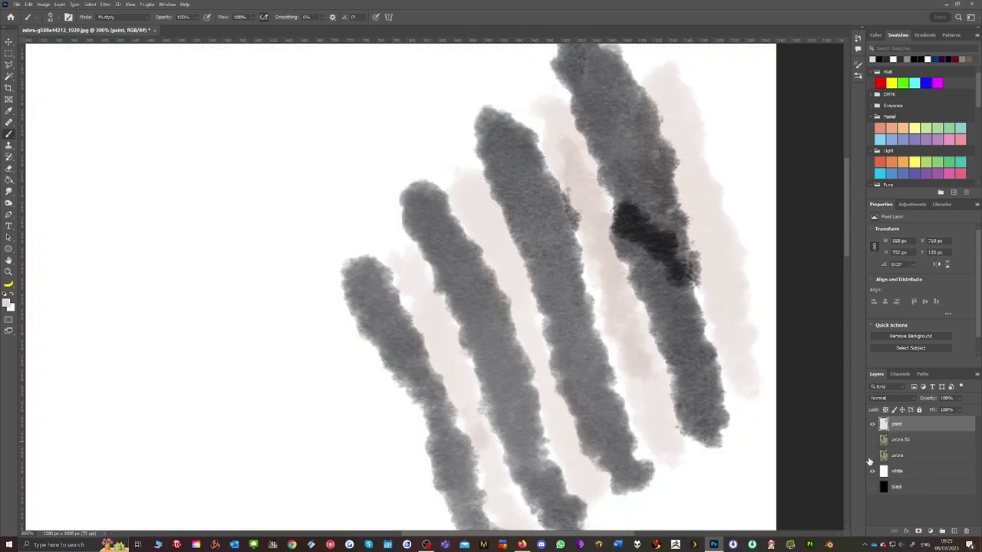
scroll(559, 364, "down", 4)
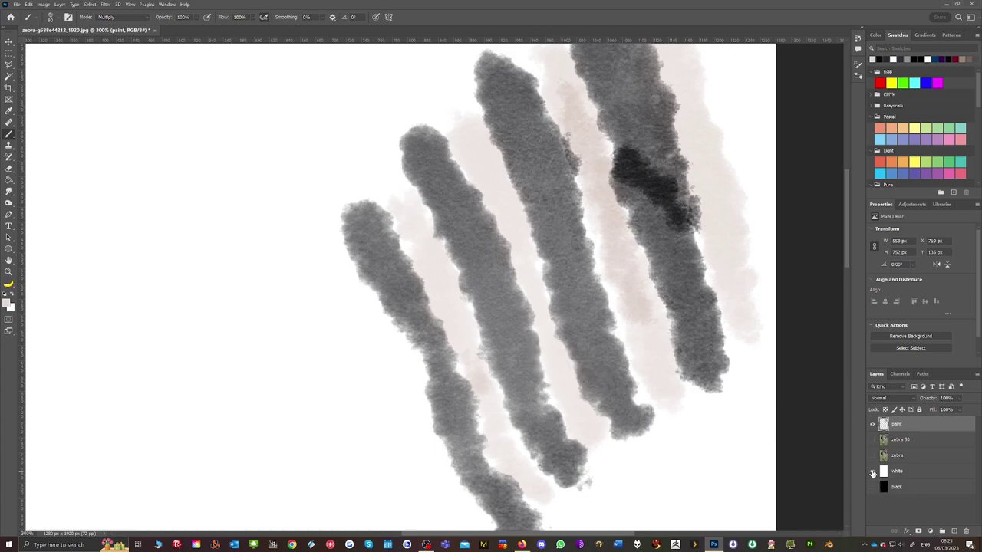
left_click(872, 471)
left_click(872, 487)
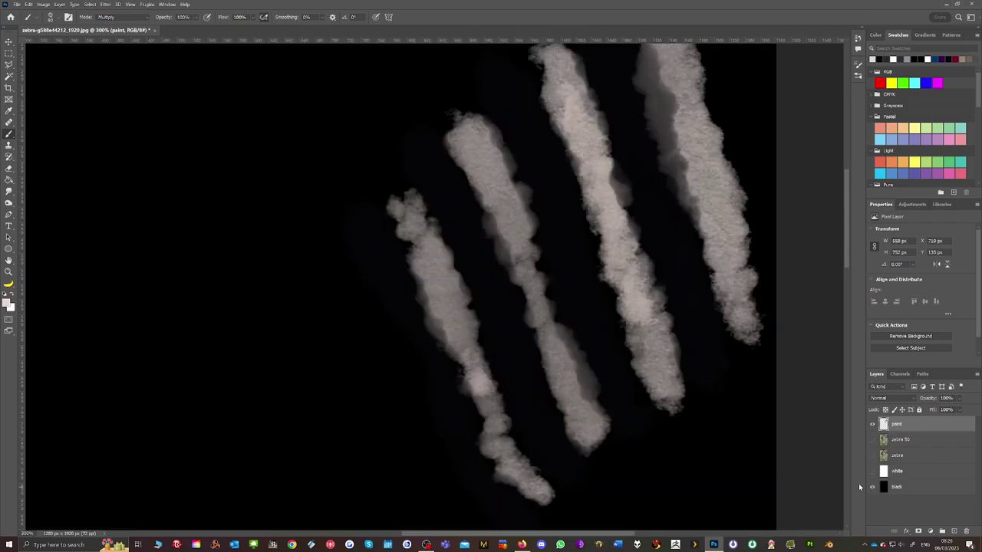
left_click(898, 492)
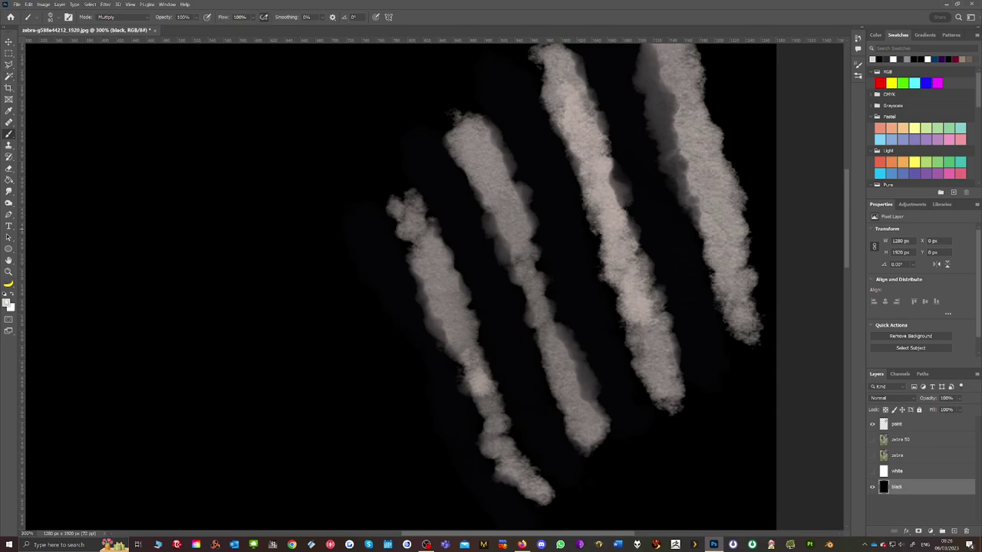
Fill the background with mid-grey (120,120,120) and reselect the paint layer
left_click(8, 296)
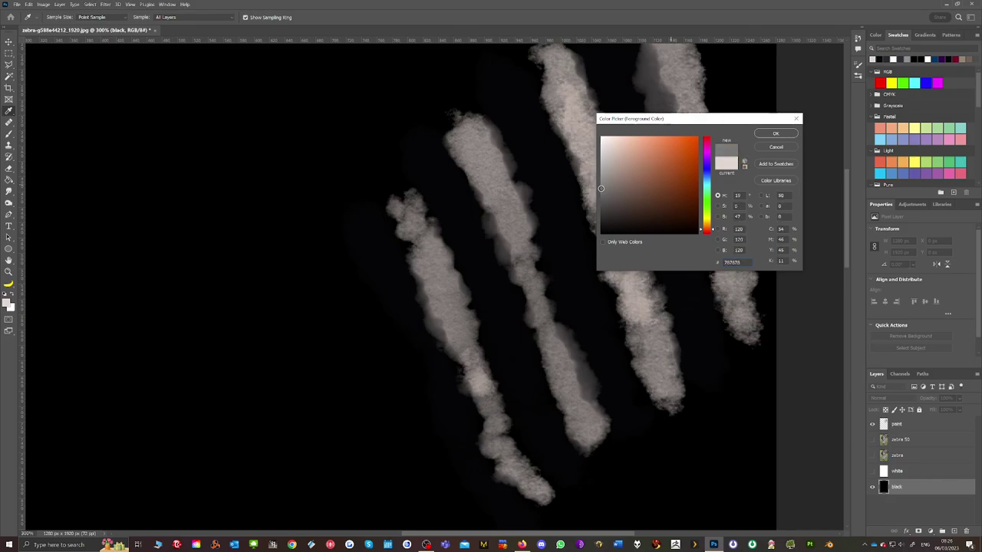
left_click(765, 134)
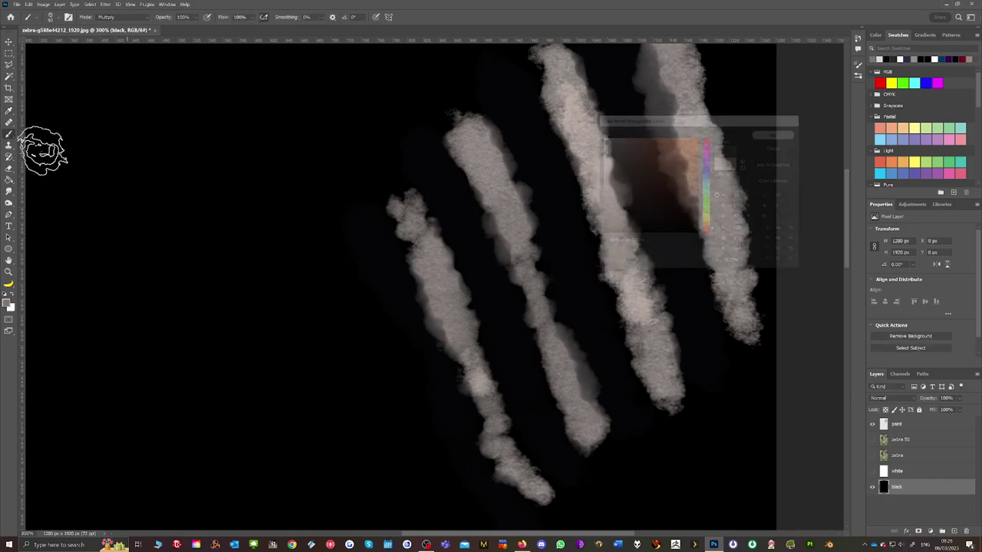
left_click(10, 179)
left_click(155, 356)
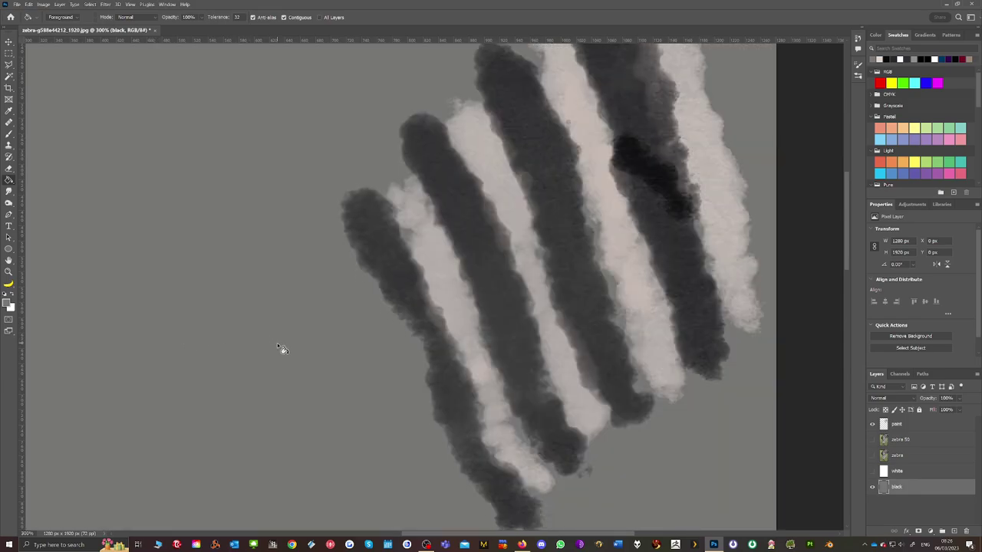
scroll(281, 349, "down", 2)
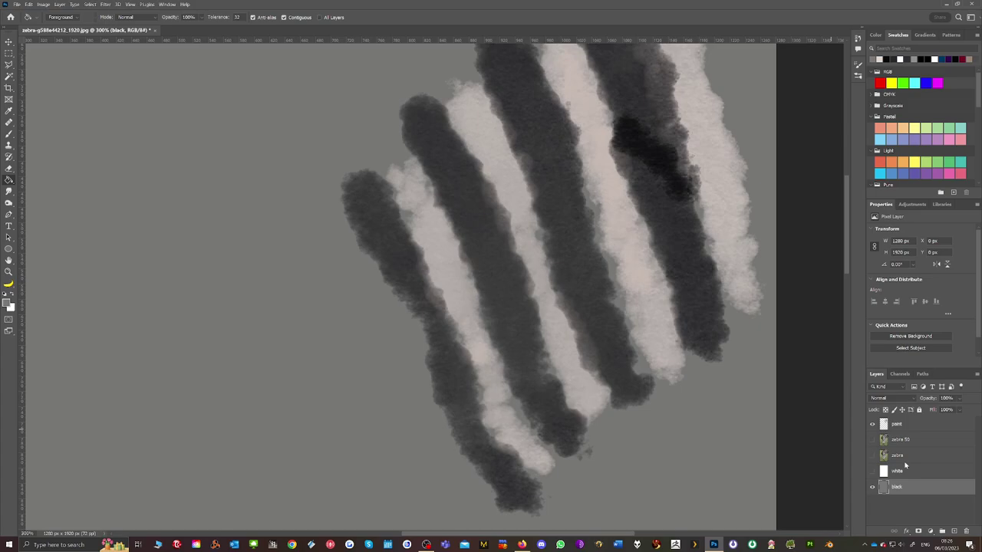
left_click(898, 426)
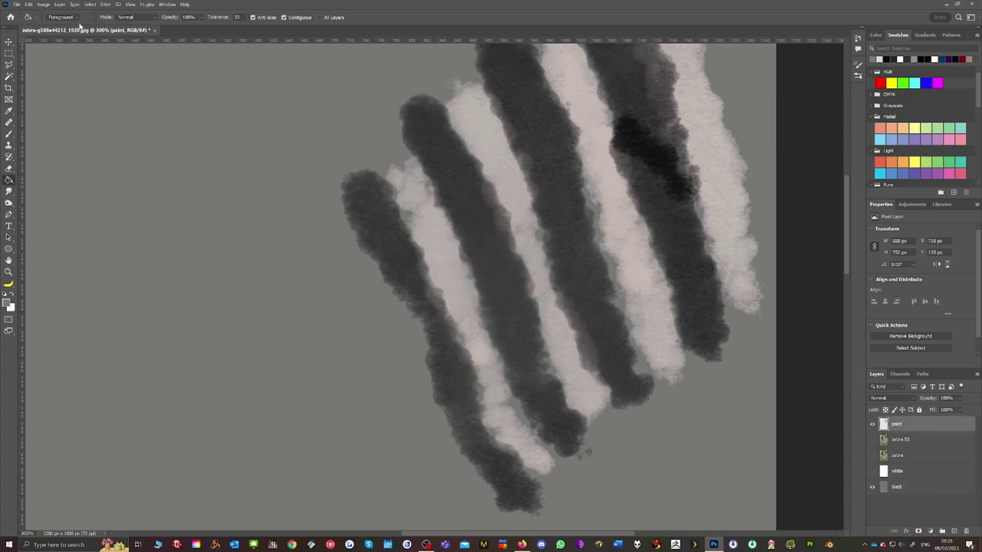
Load the Dan Water colour blend brush preset at a smaller size
left_click(9, 135)
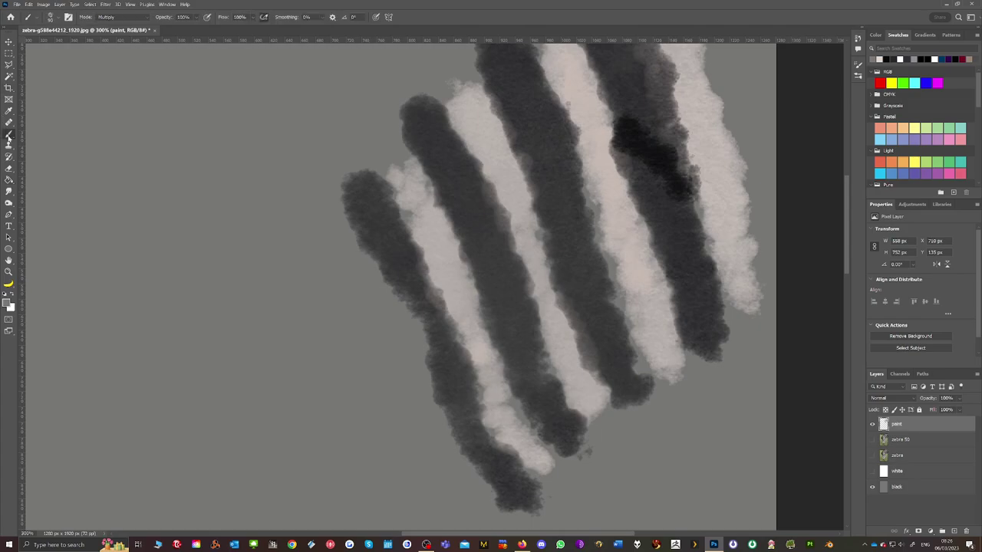
left_click(58, 17)
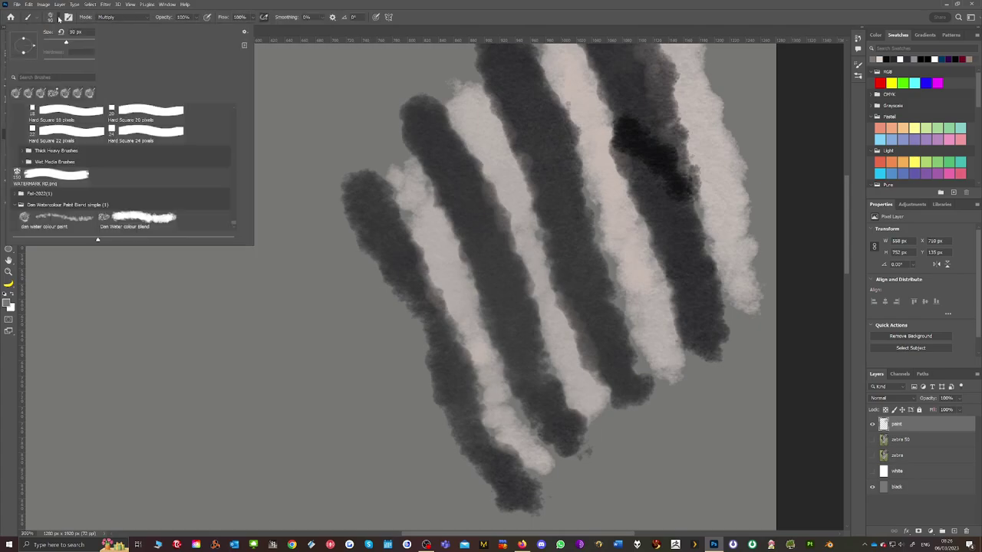
left_click(136, 222)
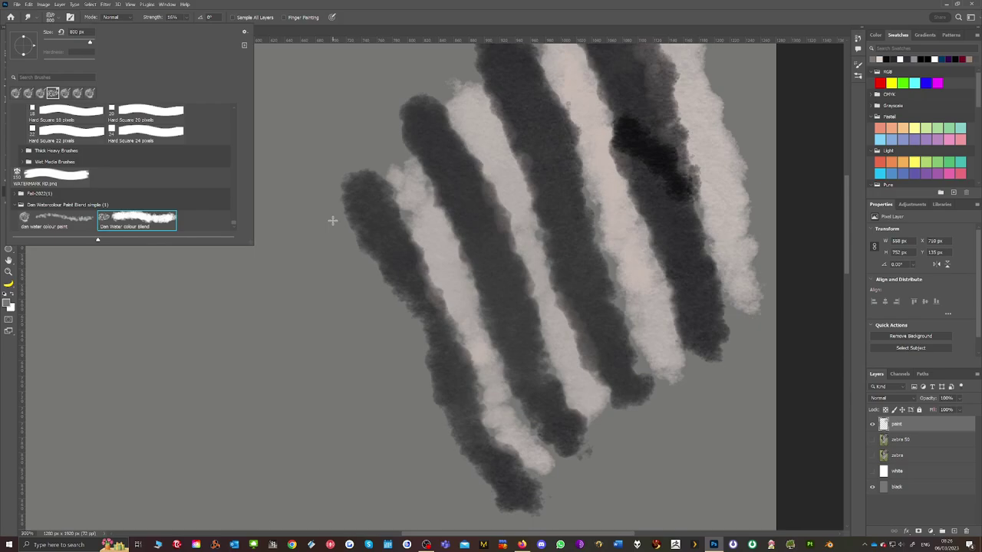
left_click(385, 228)
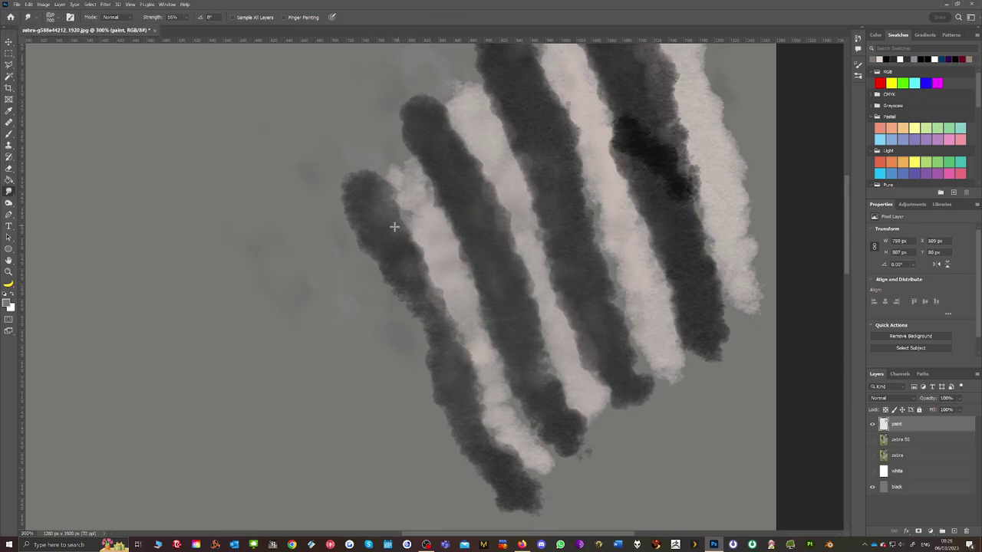
key("bracketleft")
key("bracketleft")
key("bracketleft")
key("bracketleft")
key("bracketleft")
key("bracketleft")
key("bracketleft")
key("bracketleft")
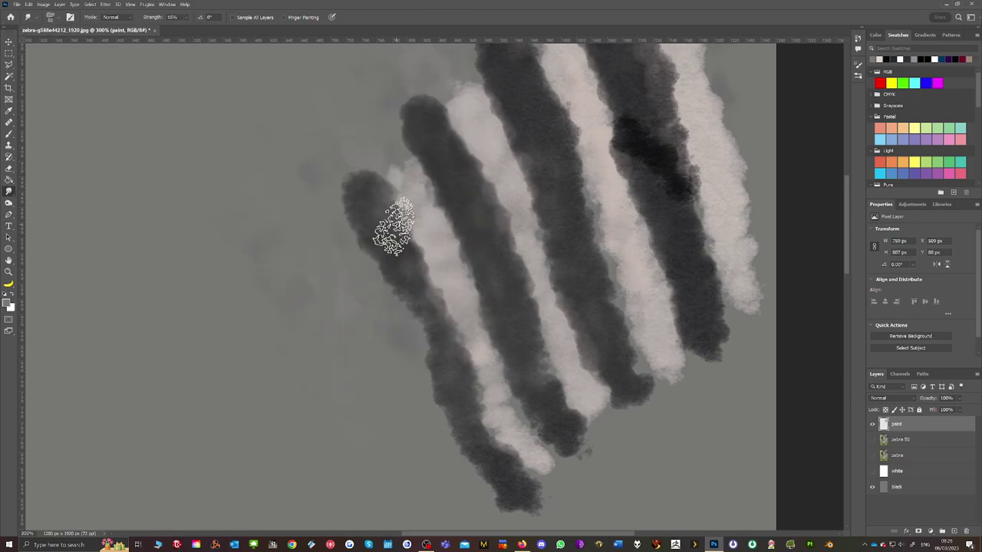
Smear the dark and cream stripe edges downward to soften their boundaries
mouse_move(394, 226)
left_mouse_down()
mouse_move(401, 193)
mouse_move(415, 256)
mouse_move(495, 430)
mouse_move(522, 464)
left_mouse_up()
mouse_move(449, 165)
left_mouse_down()
mouse_move(444, 196)
mouse_move(515, 386)
left_mouse_up()
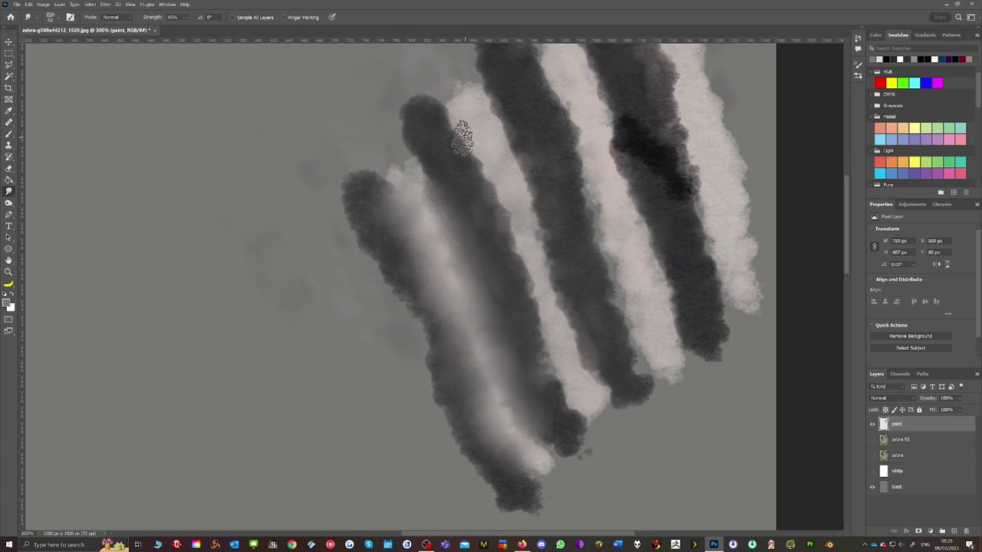
mouse_move(460, 131)
left_mouse_down()
mouse_move(533, 290)
mouse_move(552, 376)
mouse_move(580, 418)
left_mouse_up()
mouse_move(499, 107)
left_mouse_down()
mouse_move(602, 356)
mouse_move(626, 388)
left_mouse_up()
left_click_drag(552, 52, 636, 345)
scroll(654, 224, "up", 2)
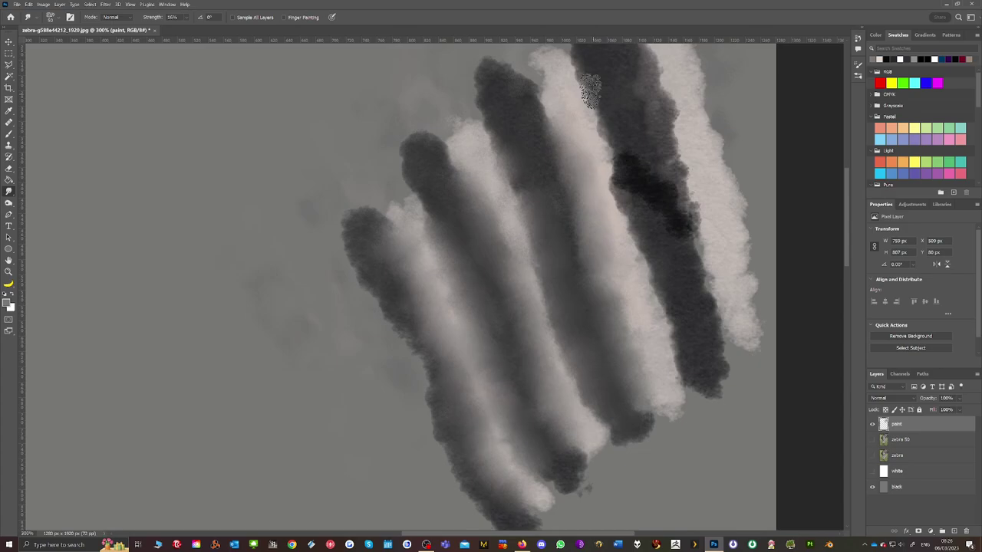
mouse_move(593, 80)
left_mouse_down()
mouse_move(619, 192)
mouse_move(683, 360)
left_mouse_up()
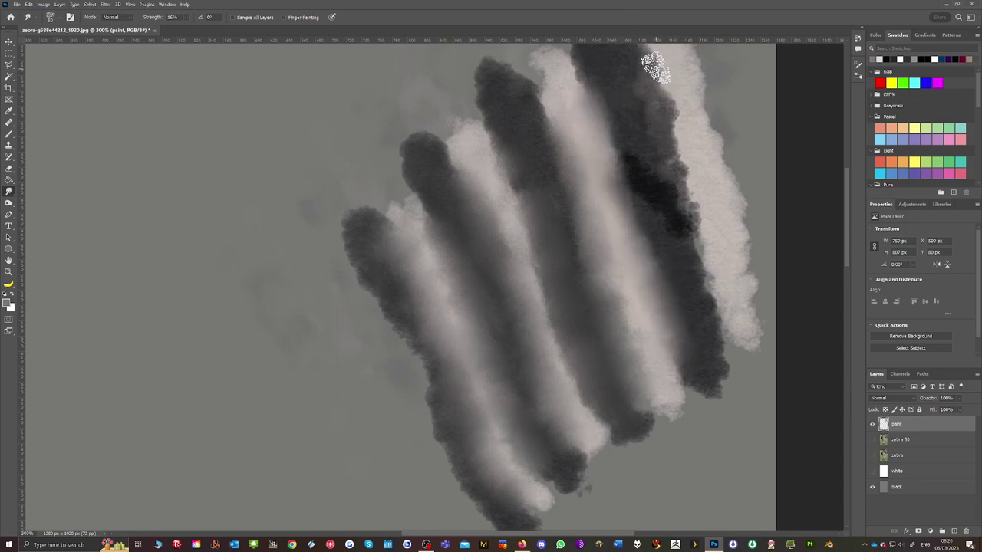
left_click_drag(656, 67, 733, 329)
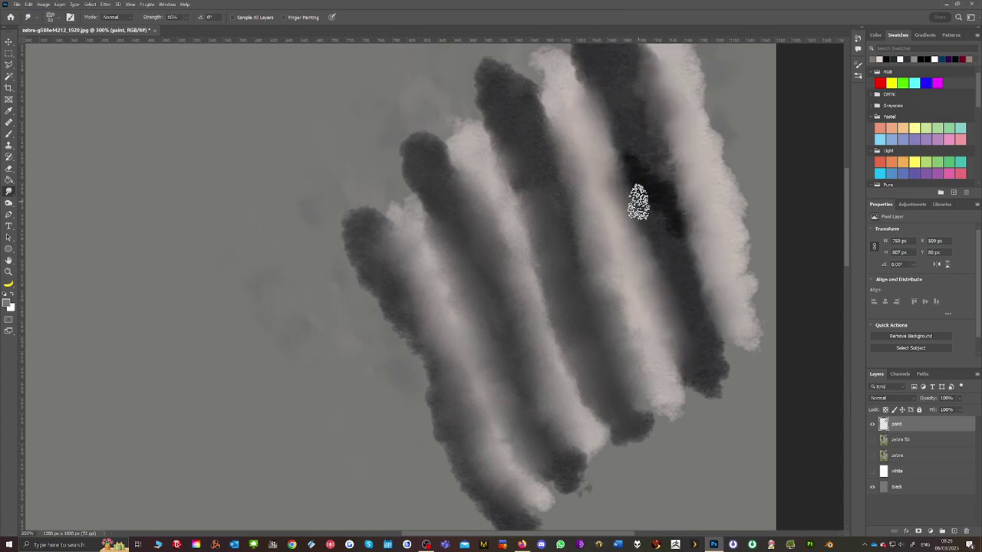